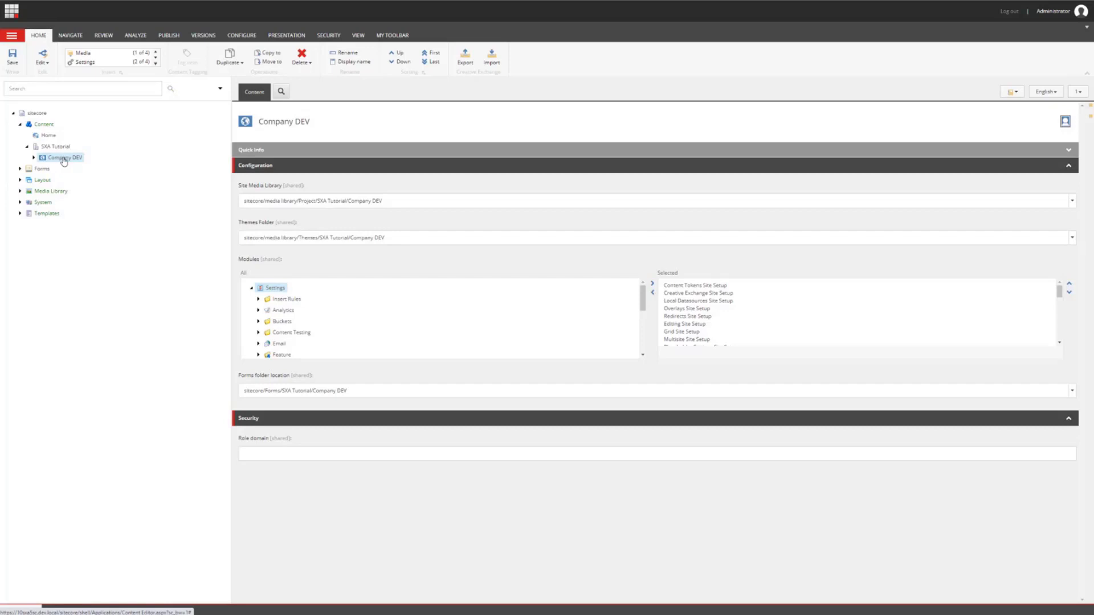
# Start the New Site Theme script for the Company DEV site and name the theme "SXA Tutorial Theme".
pyautogui.rightClick(63, 162)
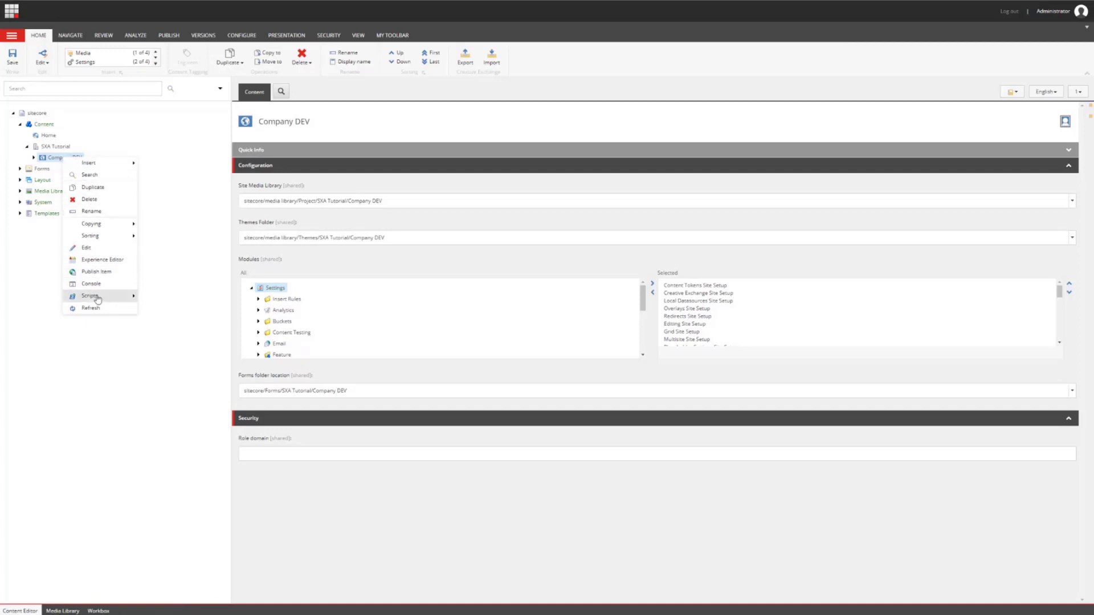
pyautogui.moveTo(97, 298)
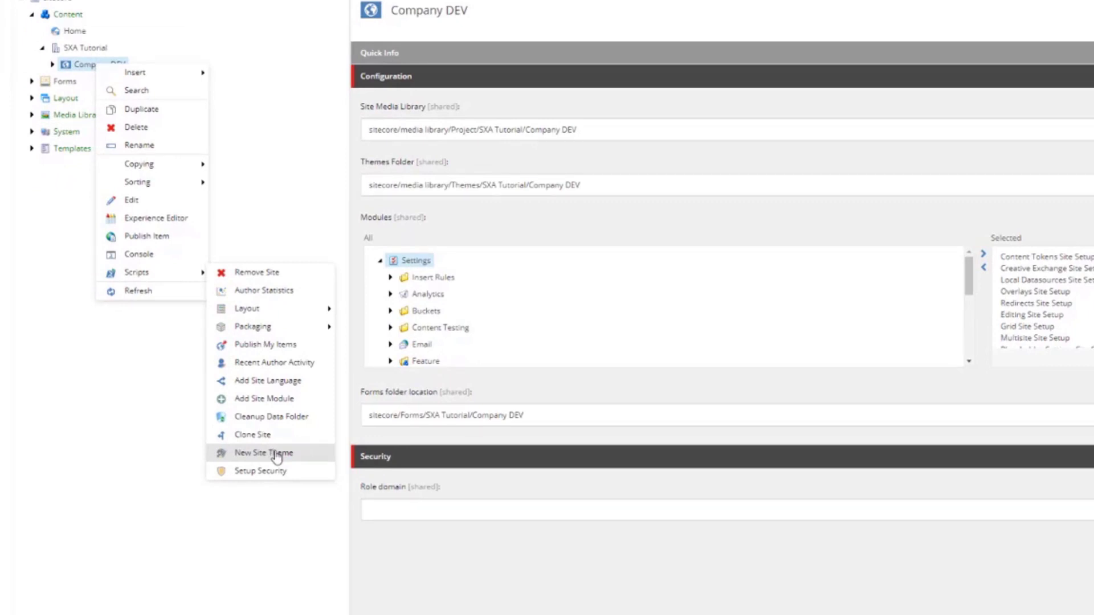
pyautogui.click(277, 455)
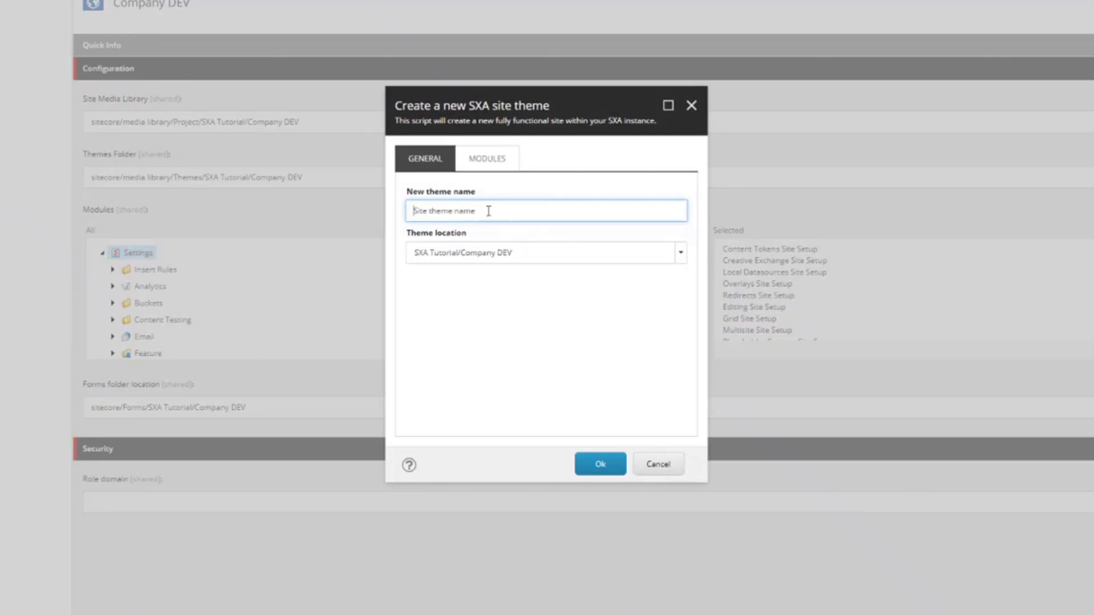
pyautogui.moveTo(503, 212); pyautogui.dragTo(326, 223)
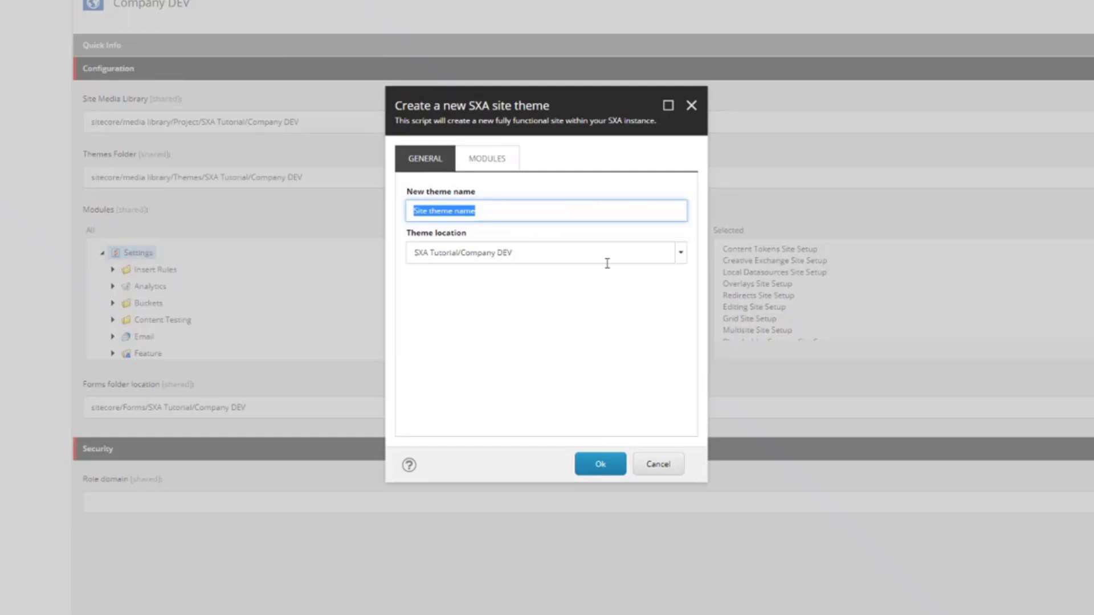
pyautogui.write('SXA')
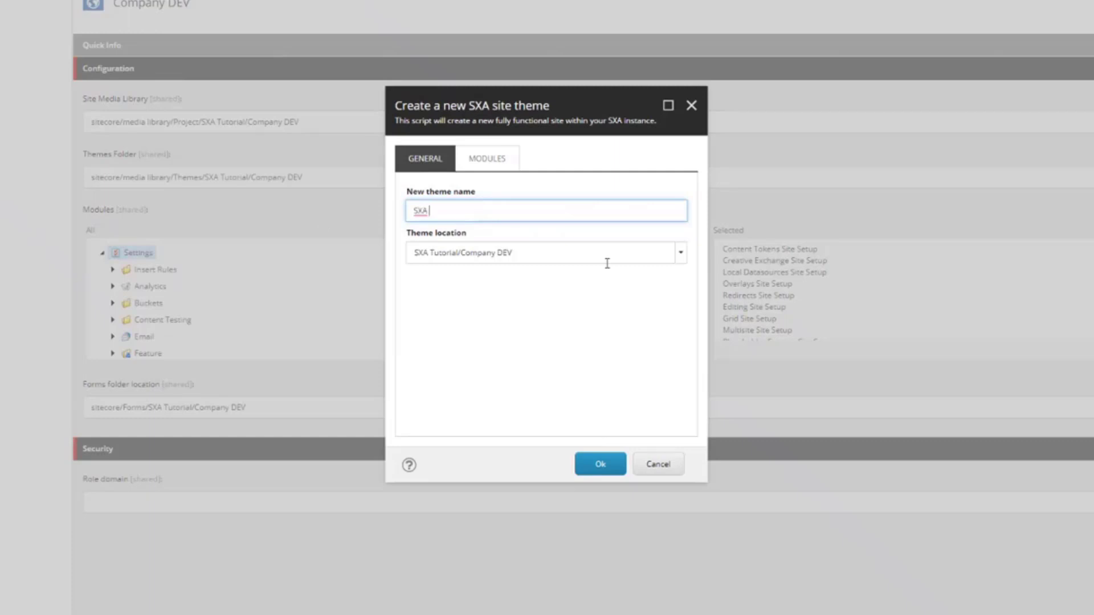
pyautogui.write(' Tutr')
pyautogui.press('BackSpace')
pyautogui.press('BackSpace')
pyautogui.write('torial Theme')
# Create the theme with the Search renderings, Maps and Theming modules selected, and close the finished script dialog.
pyautogui.click(495, 159)
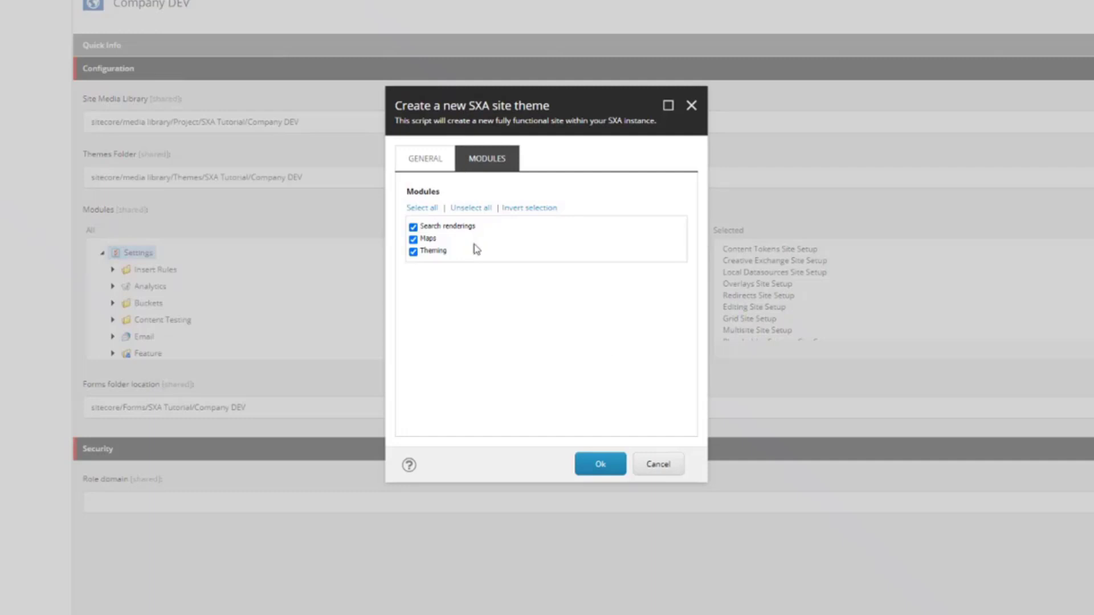
pyautogui.click(600, 464)
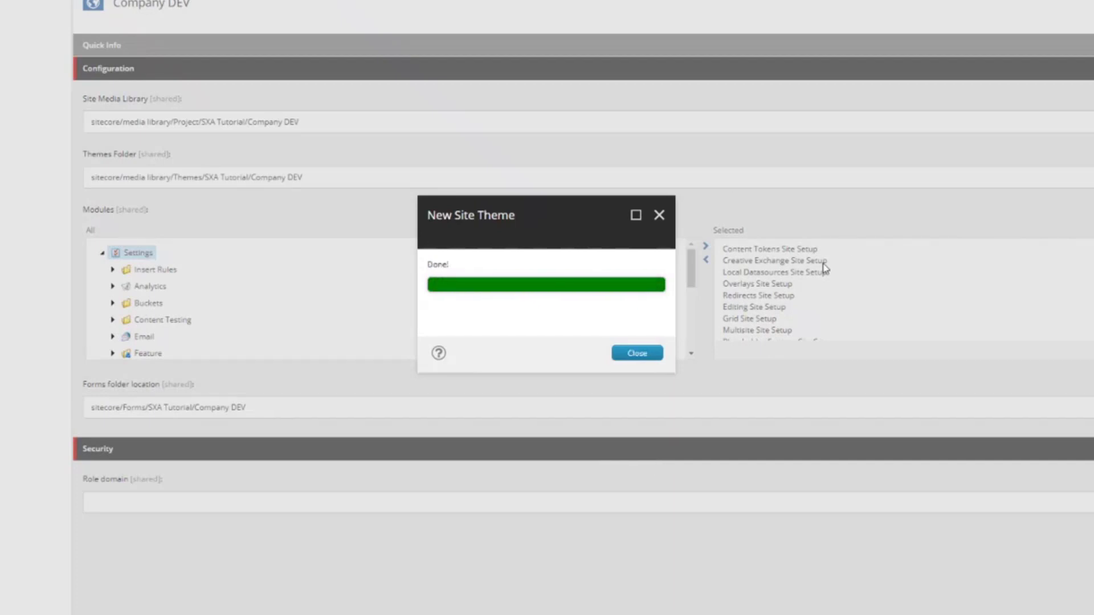
pyautogui.click(648, 354)
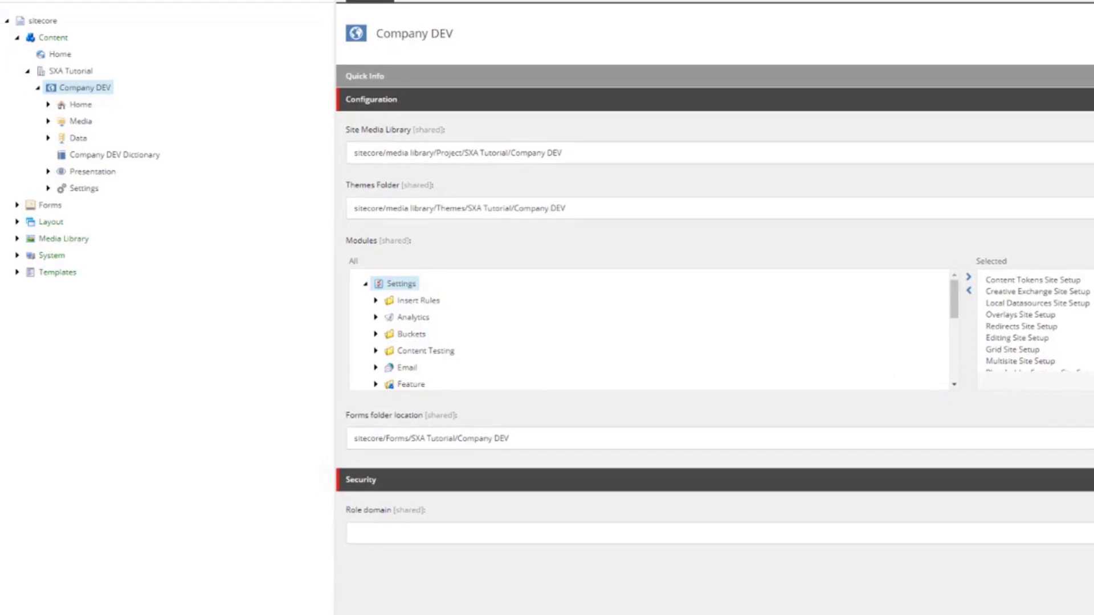
# Locate SXA Tutorial Theme in the Media Library under Themes/SXA Tutorial/Company DEV and expand its contents.
pyautogui.click(17, 239)
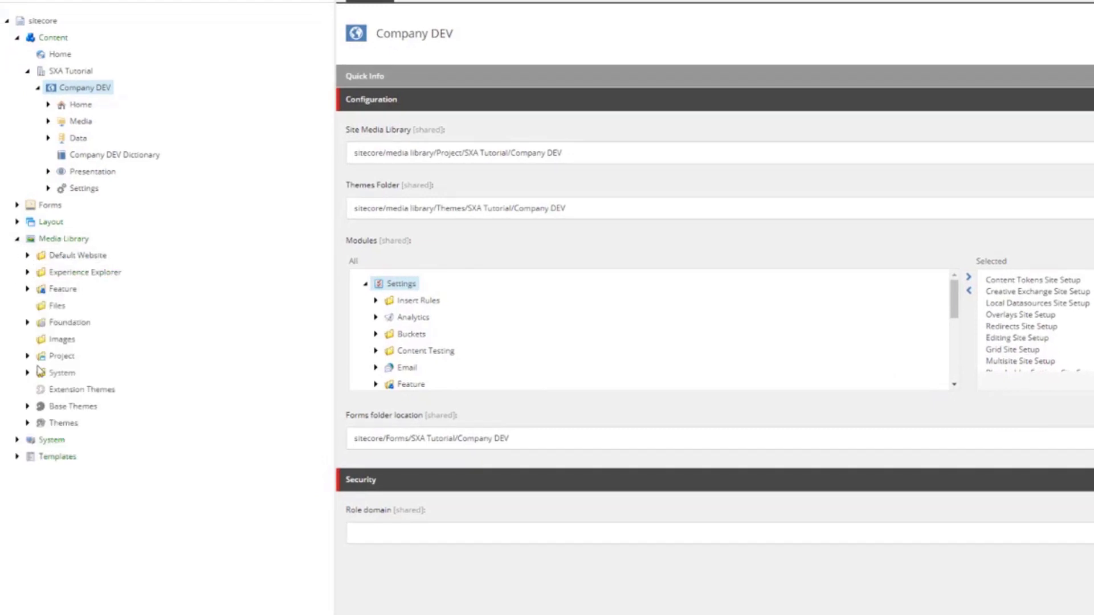
pyautogui.click(28, 423)
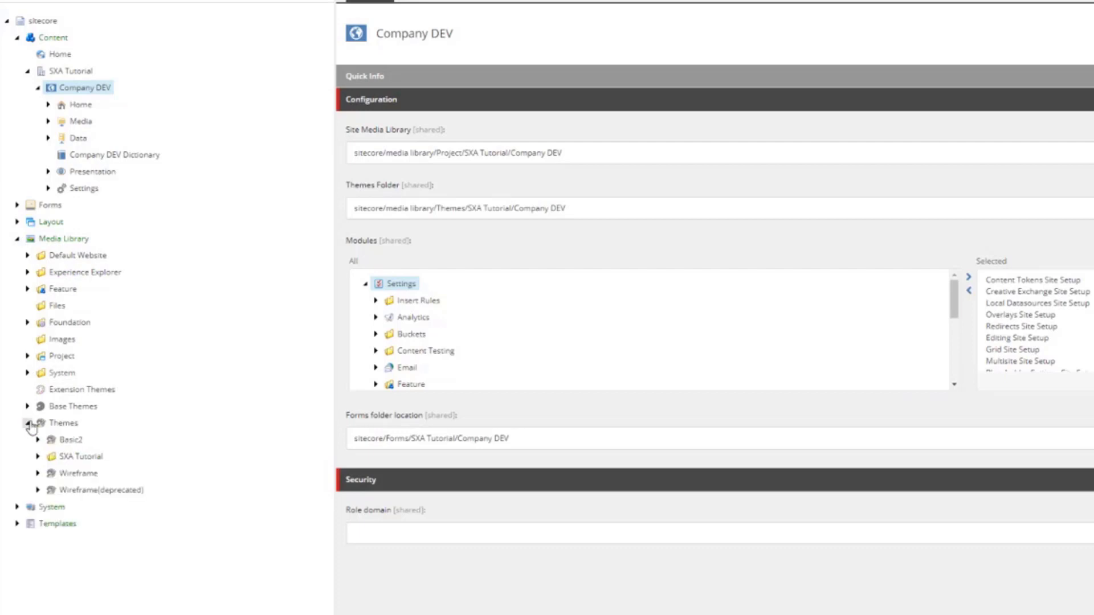
pyautogui.click(35, 456)
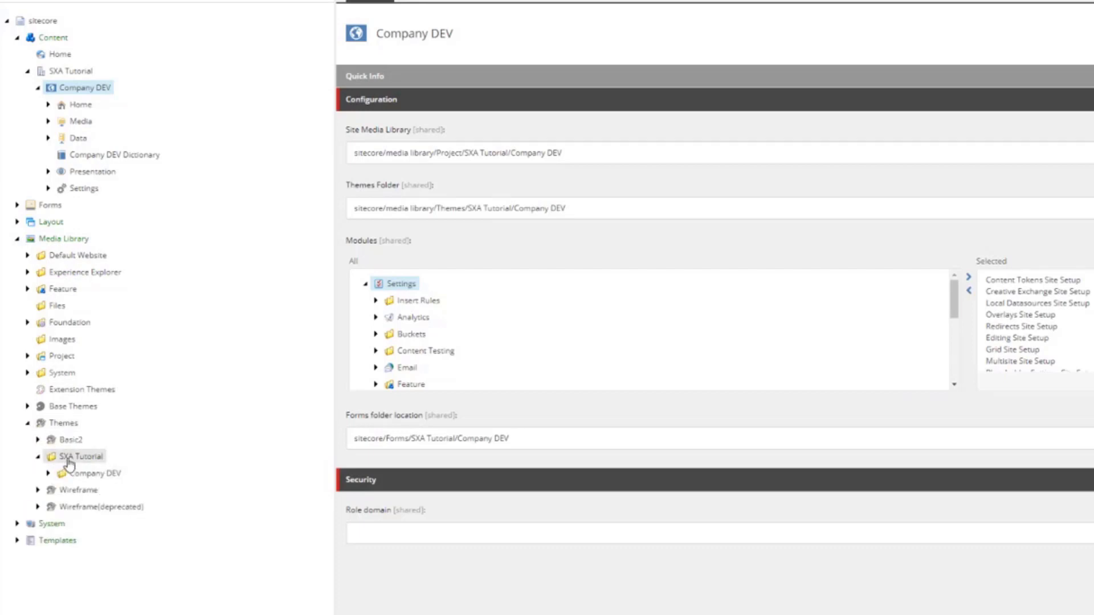
pyautogui.click(49, 474)
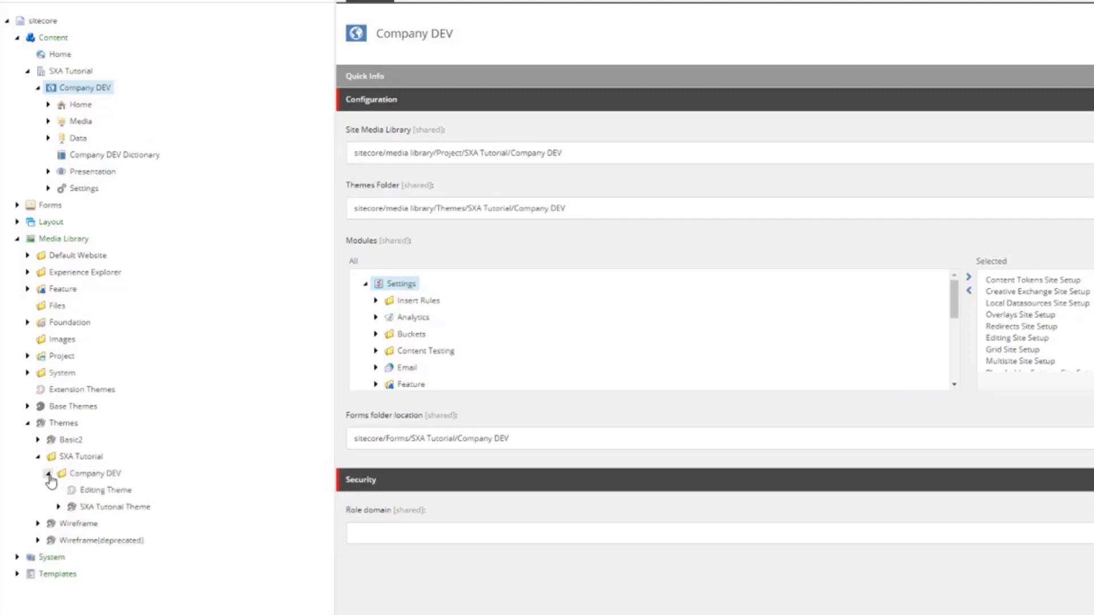
pyautogui.click(58, 507)
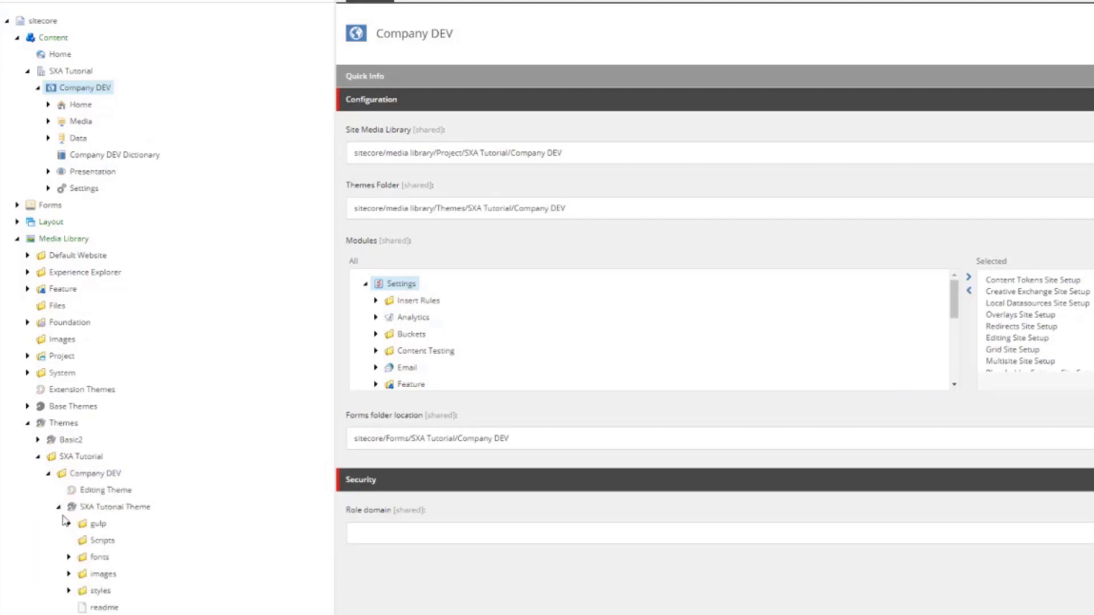
# Examine the gulp and styles folders of SXA Tutorial Theme, and collapse the theme.
pyautogui.click(68, 524)
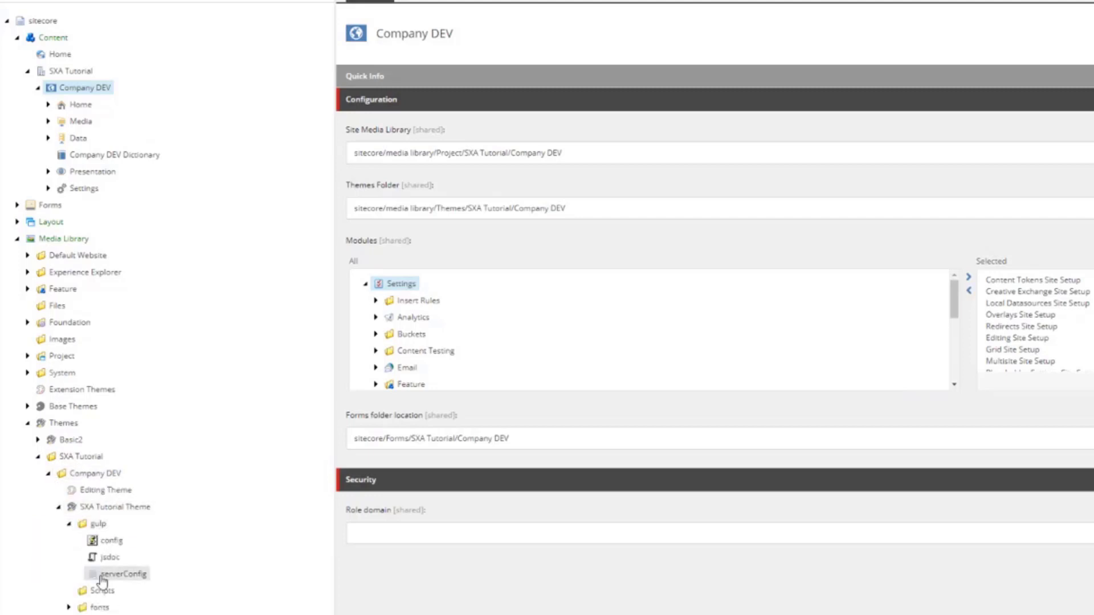
pyautogui.click(68, 524)
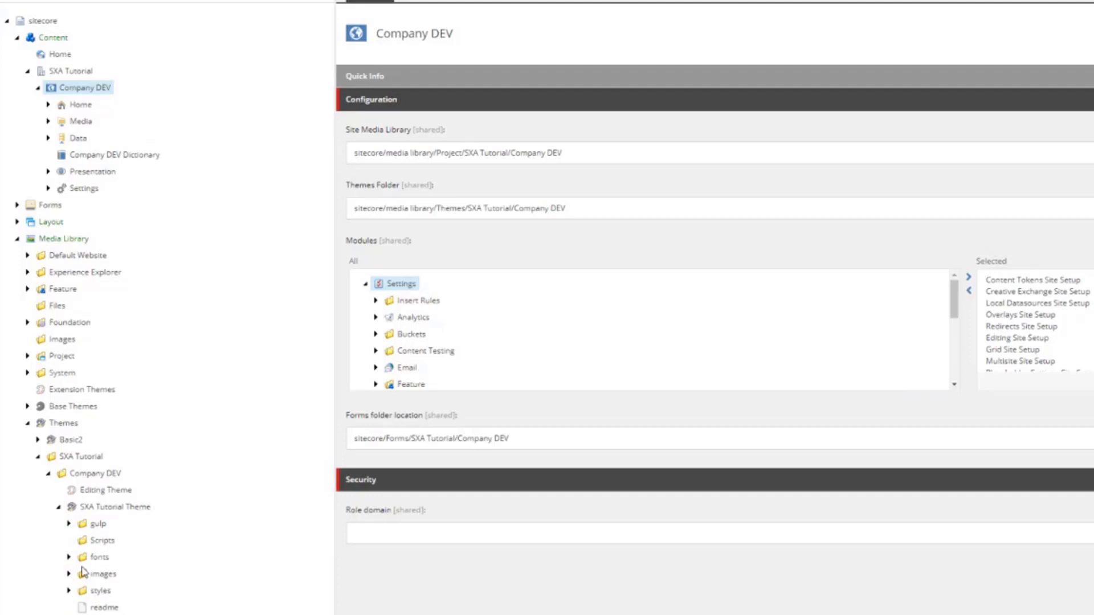
pyautogui.click(68, 591)
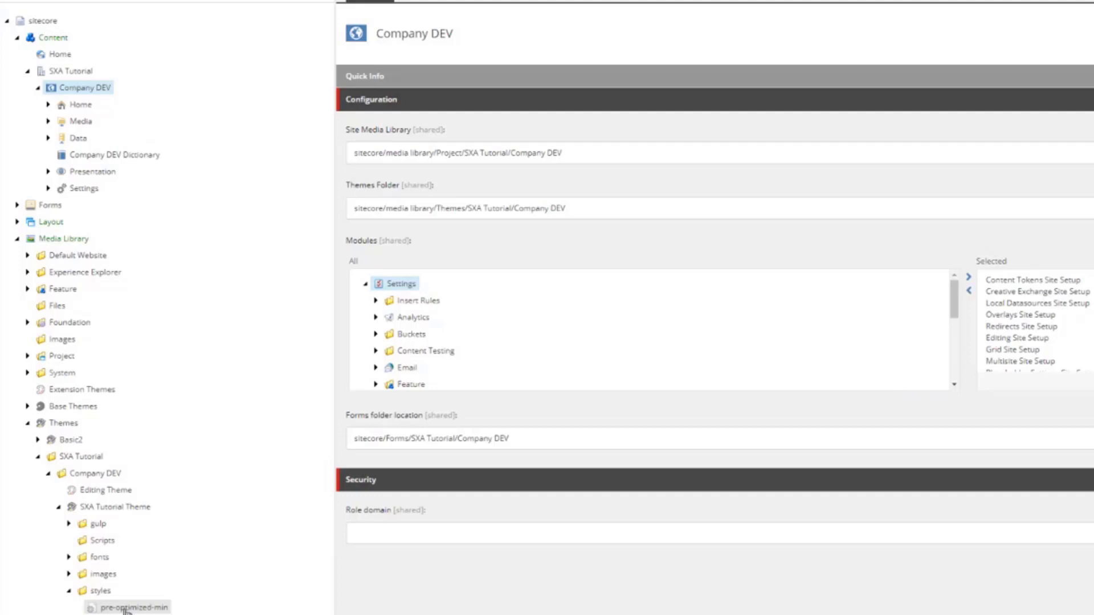
pyautogui.click(58, 508)
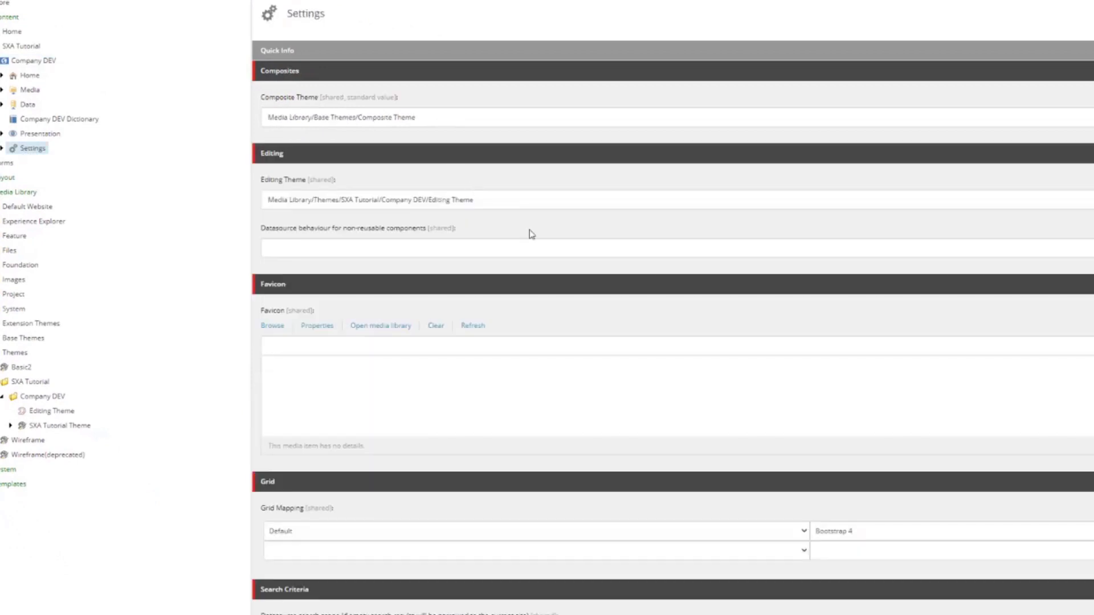
# Review the compatible themes assigned under Site Configuration in the Company DEV Settings item.
pyautogui.scroll(-3, 530, 232)
pyautogui.scroll(-8, 545, 262)
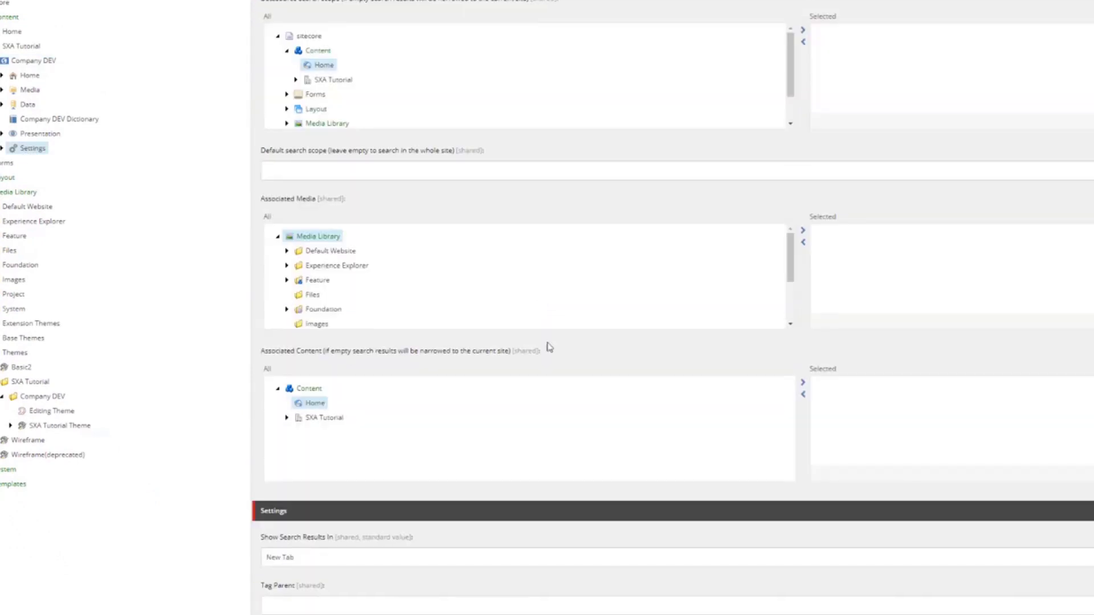
pyautogui.scroll(-4, 551, 354)
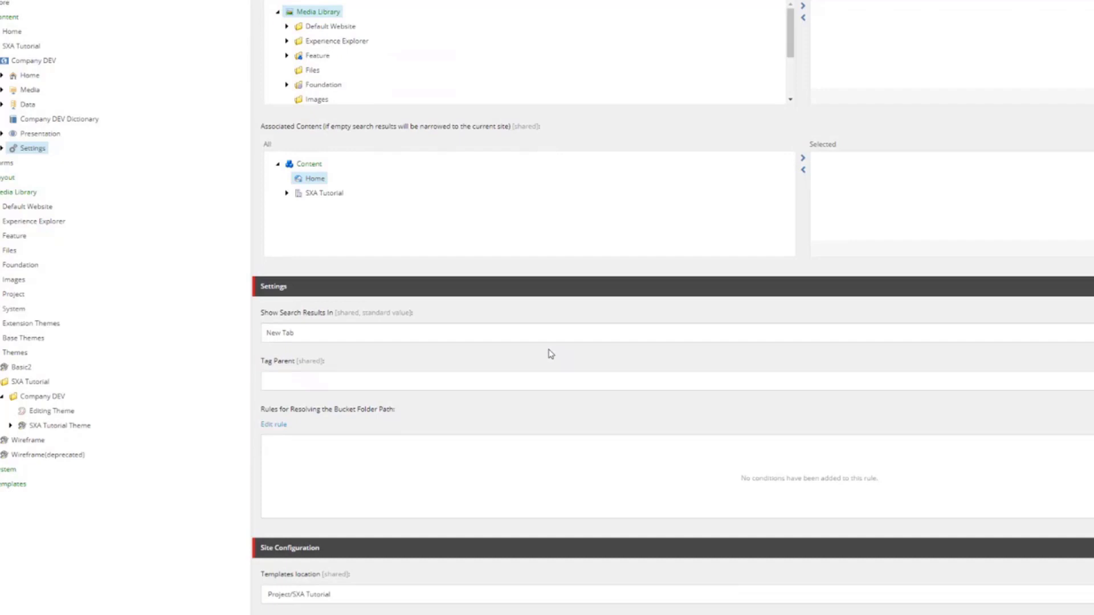
pyautogui.scroll(2, 550, 354)
pyautogui.scroll(-8, 551, 354)
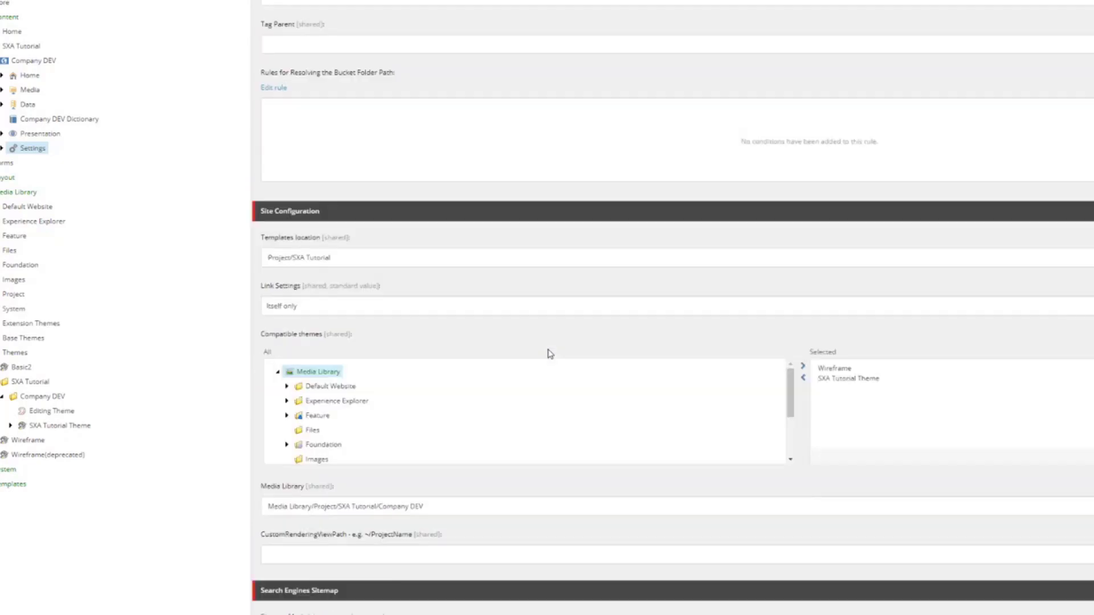
pyautogui.scroll(-2, 547, 350)
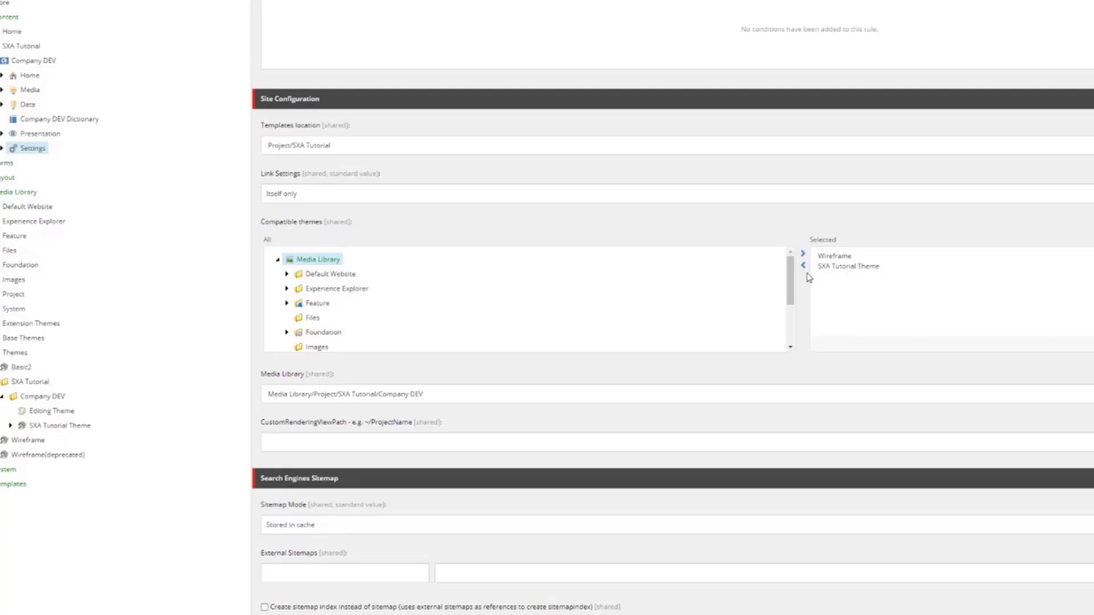
pyautogui.scroll(-3, 346, 292)
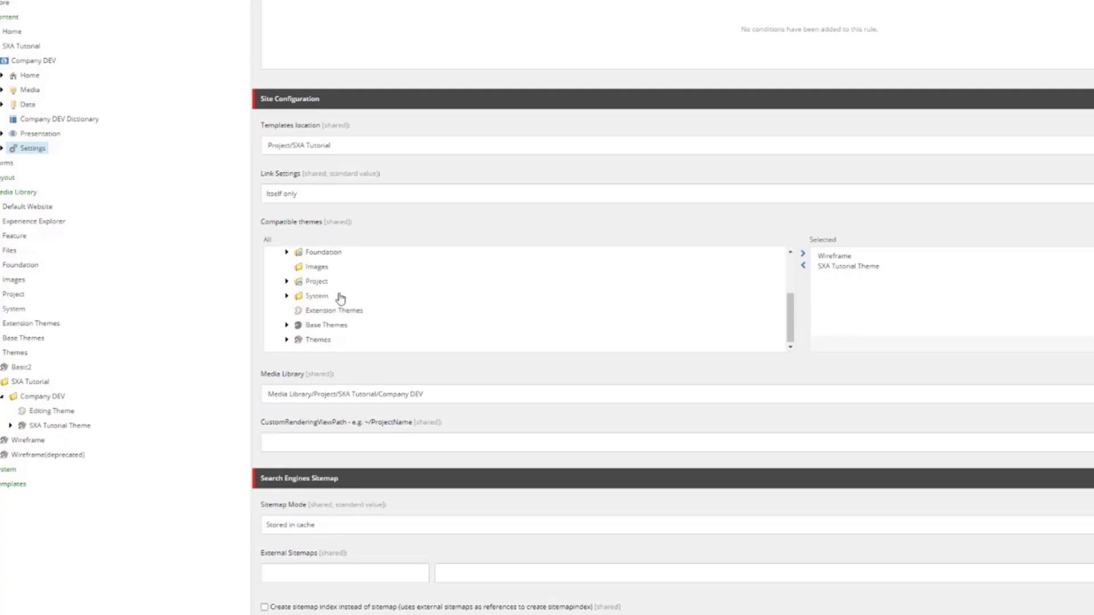
pyautogui.click(287, 340)
pyautogui.scroll(-3, 382, 313)
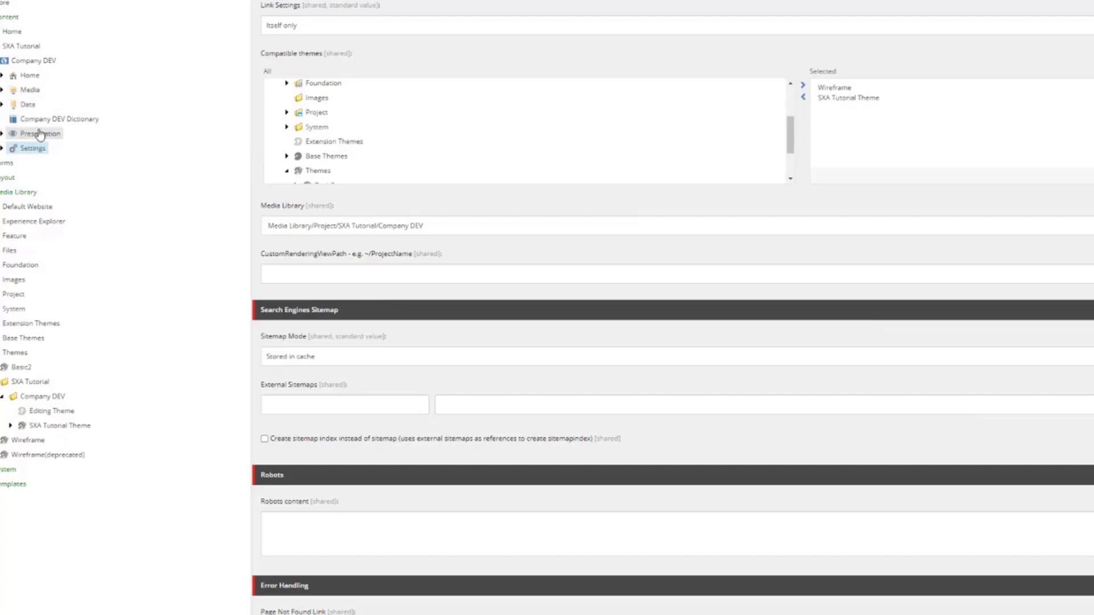
# In the site's Page Designs item under Presentation, set the theme for the Default device to SXA Tutorial Theme.
pyautogui.click(2, 133)
pyautogui.click(22, 206)
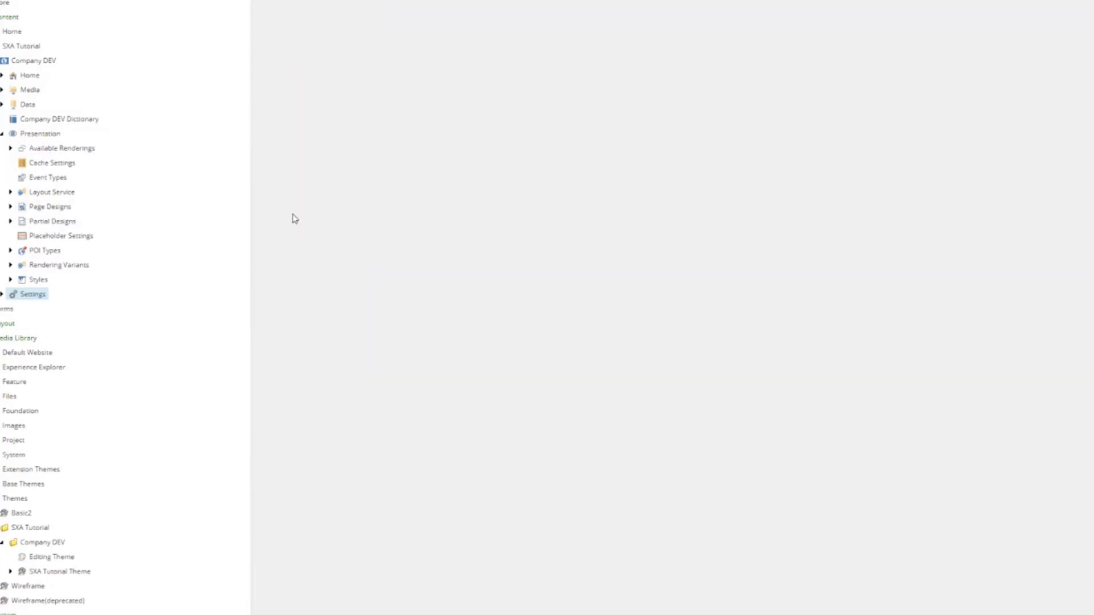
pyautogui.click(335, 1)
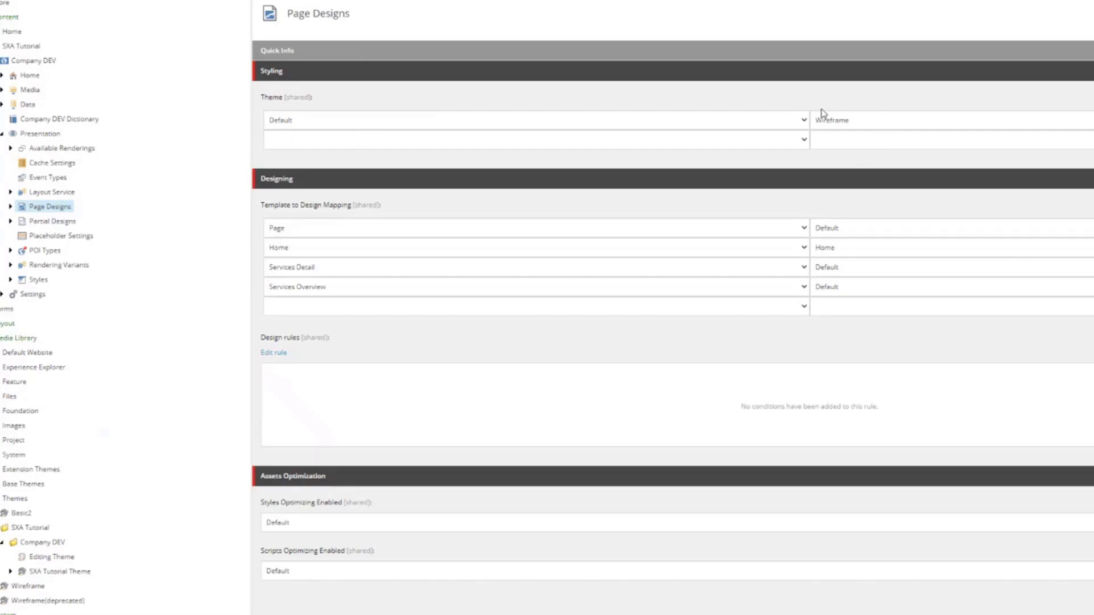
pyautogui.click(785, 126)
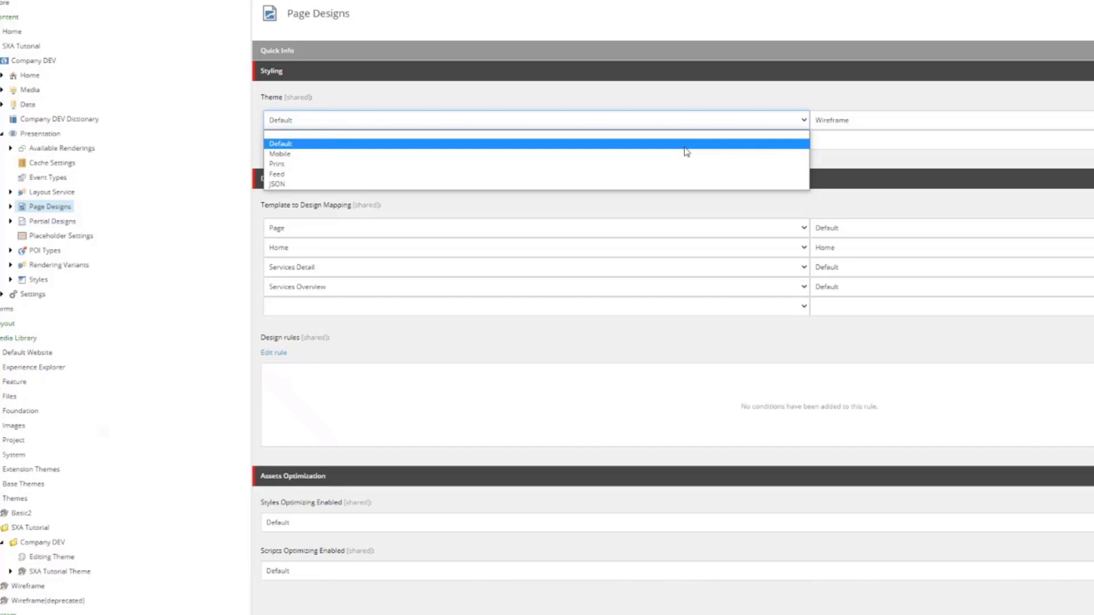
pyautogui.click(705, 123)
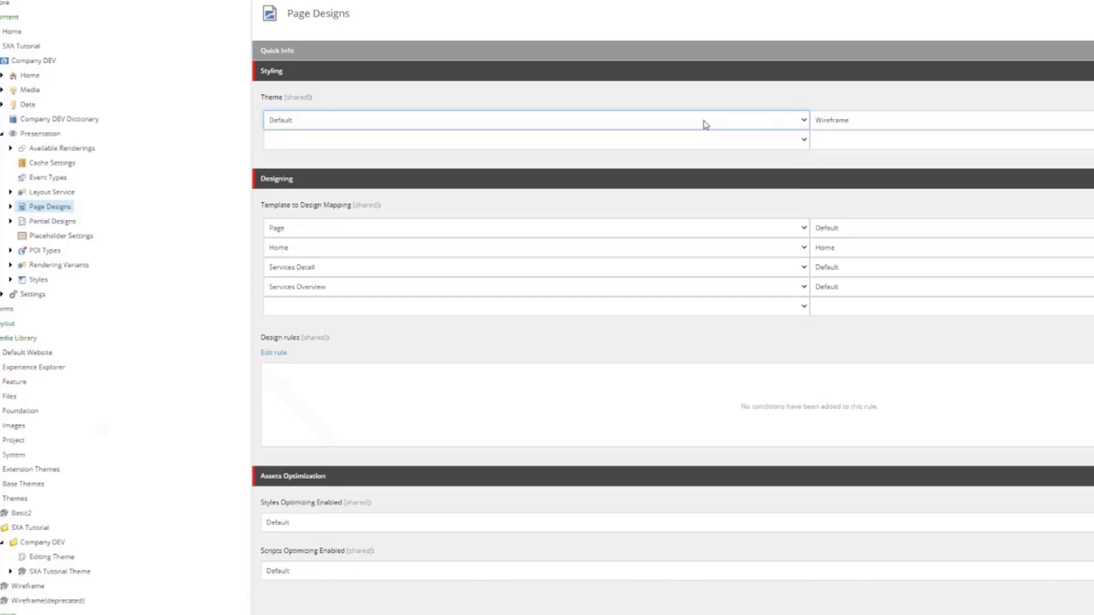
pyautogui.click(861, 126)
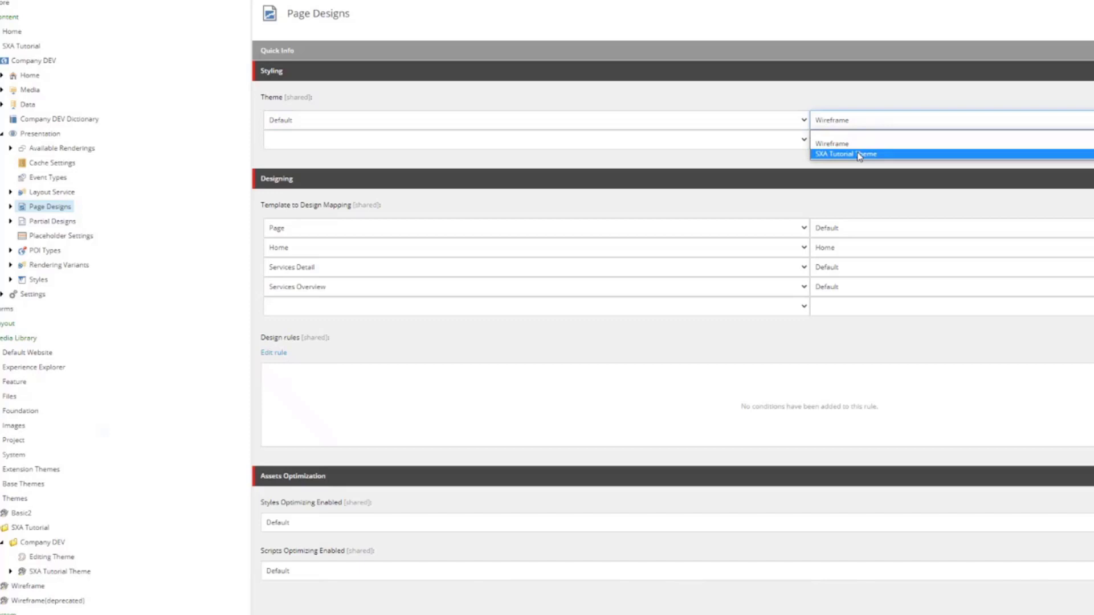
pyautogui.click(860, 155)
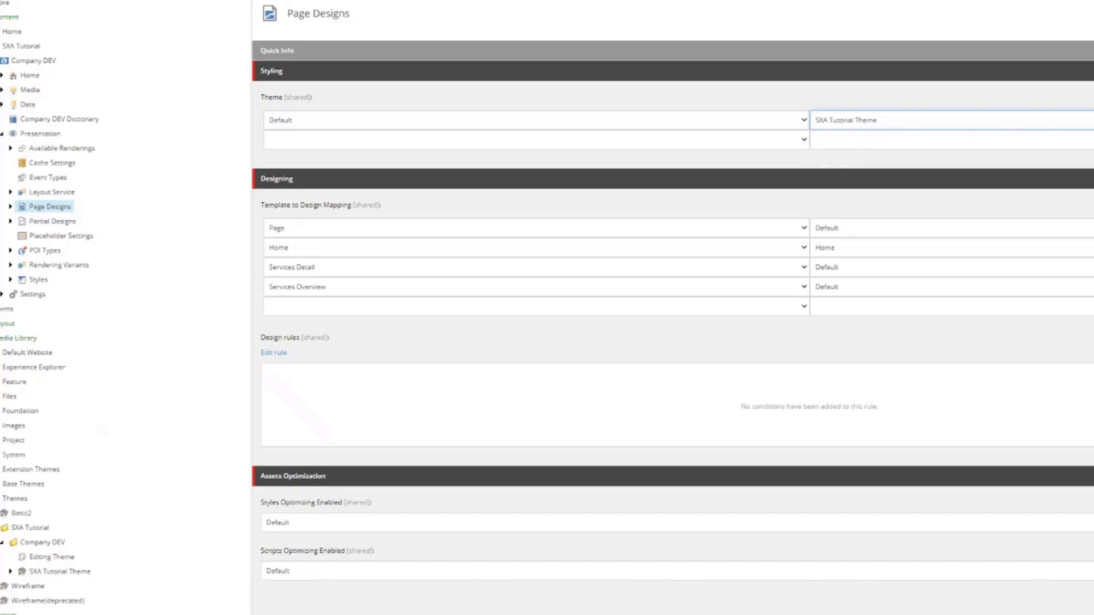